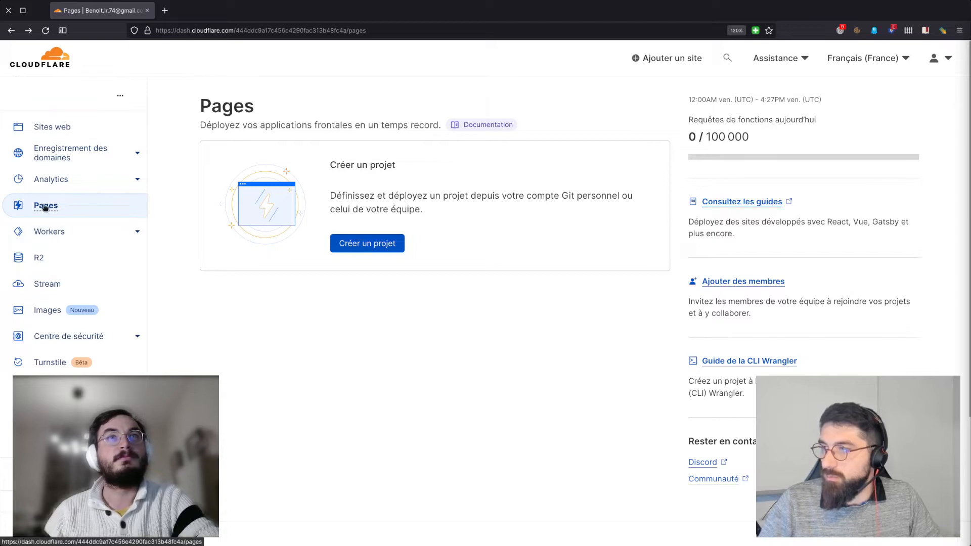
Start a new Pages project and choose to deploy it by connecting to a Git provider.
left_click(362, 248)
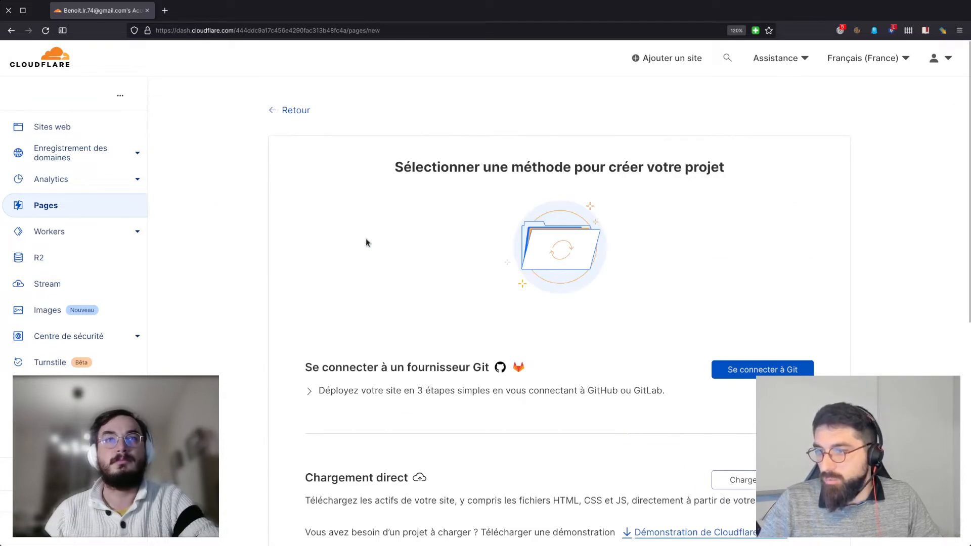
scroll(364, 241, "down", 3)
left_click_drag(313, 234, 506, 235)
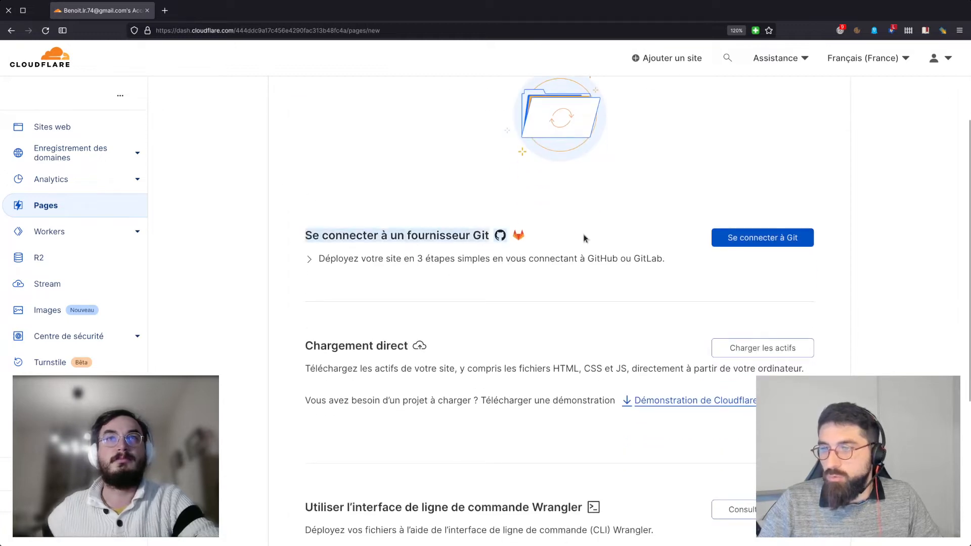
left_click(304, 226)
left_click_drag(305, 234, 529, 237)
left_click(520, 292)
scroll(484, 290, "down", 3)
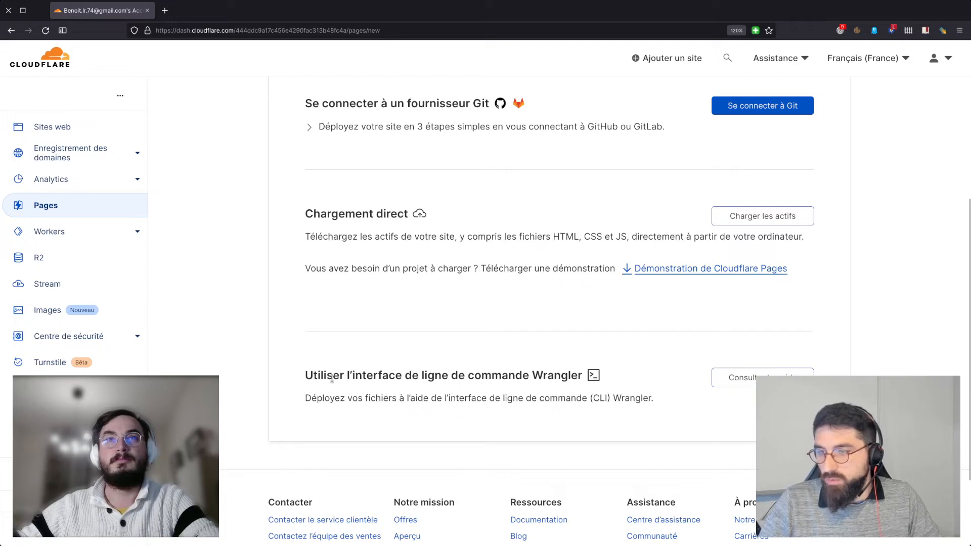
scroll(565, 335, "up", 3)
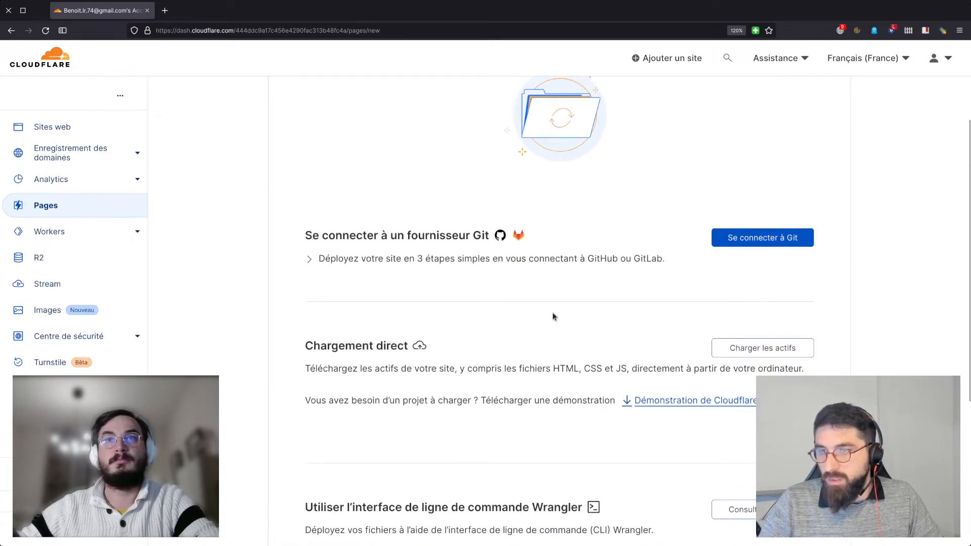
left_click(761, 241)
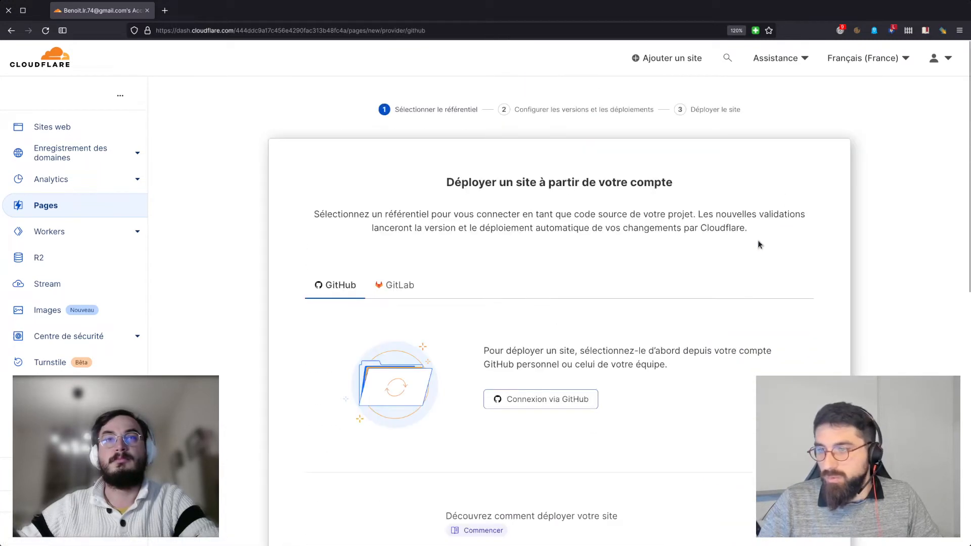
Connect the project to GitHub, installing and authorizing Cloudflare Pages for all repositories.
scroll(365, 230, "down", 3)
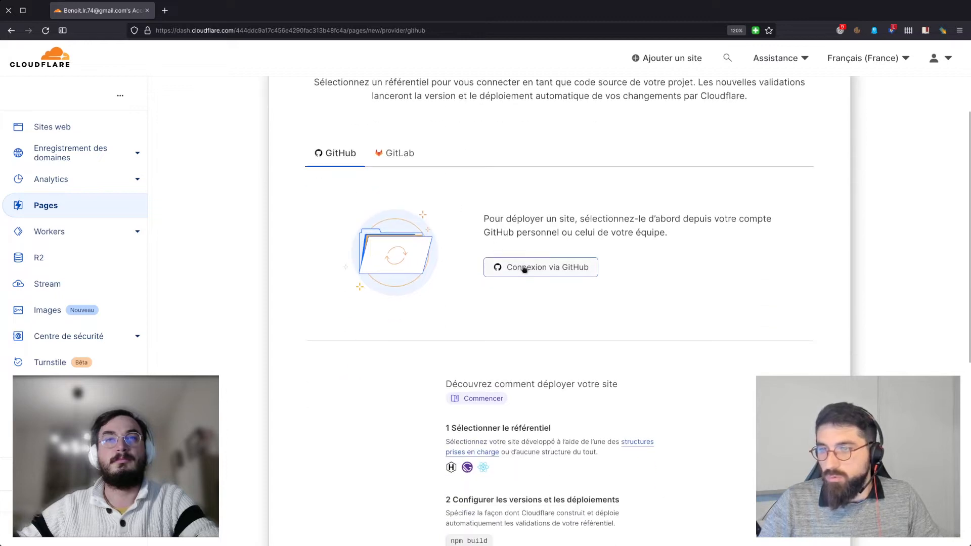
left_click(529, 272)
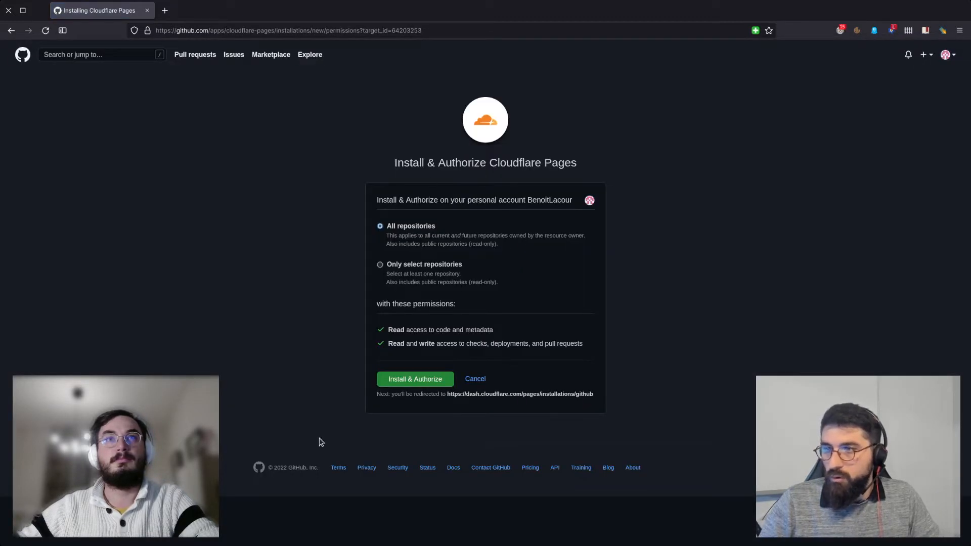
left_click(403, 382)
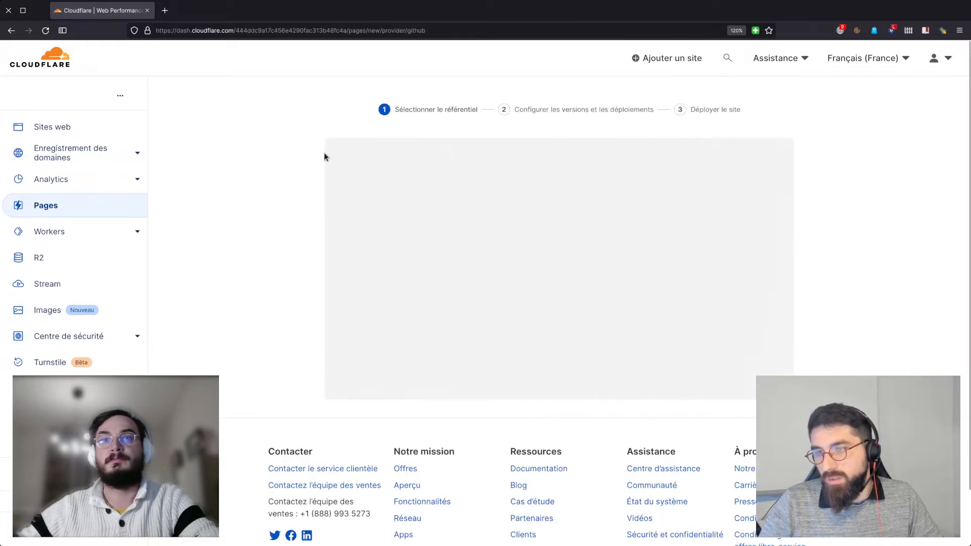
Select the BlazorTodoList repository as the project source and begin its configuration.
scroll(319, 149, "down", 4)
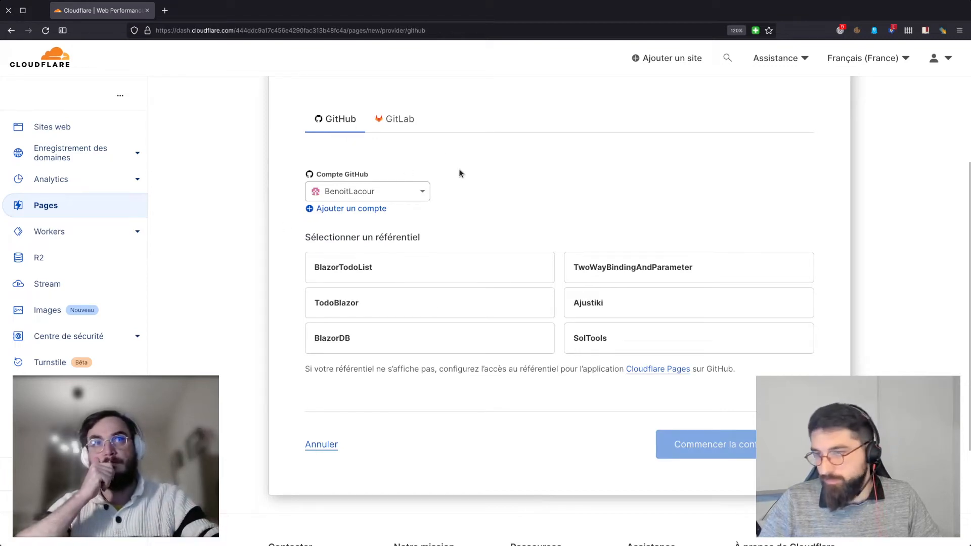
left_click(372, 271)
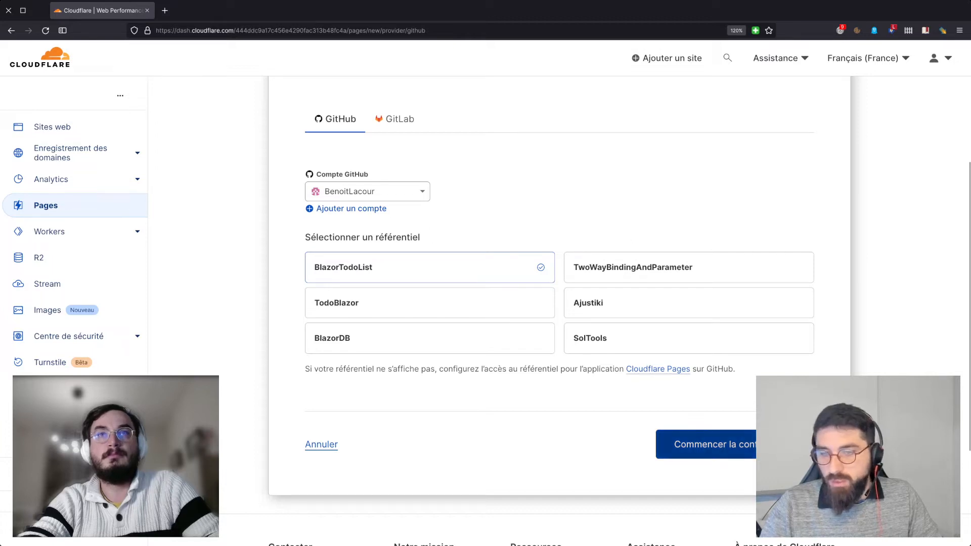
left_click(767, 444)
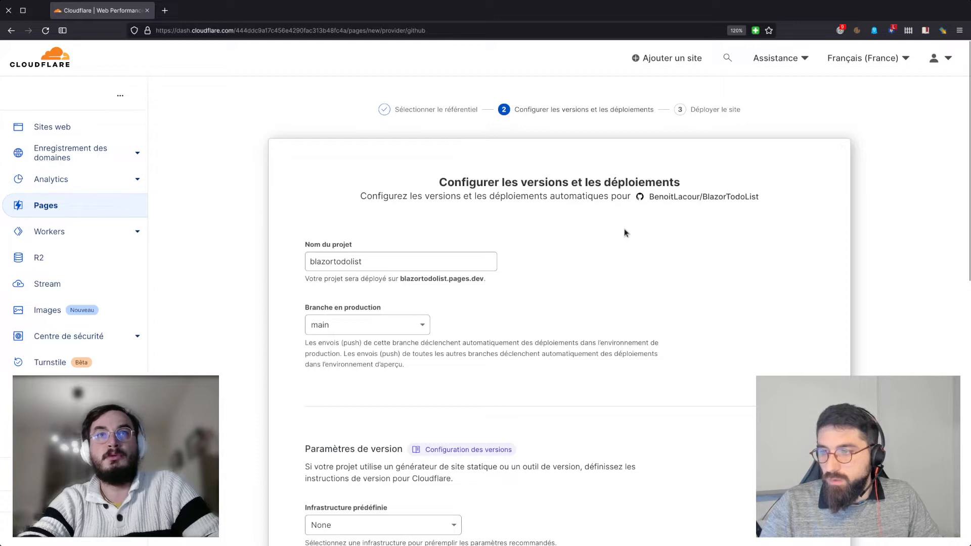
Set the production branch of the blazortodolist project to tuto/video7.
scroll(313, 197, "down", 5)
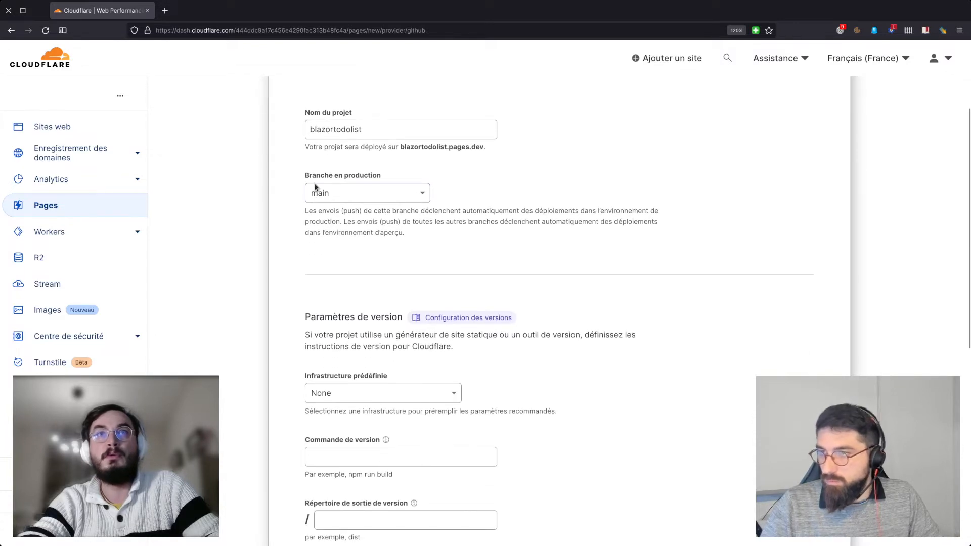
left_click_drag(363, 130, 294, 128)
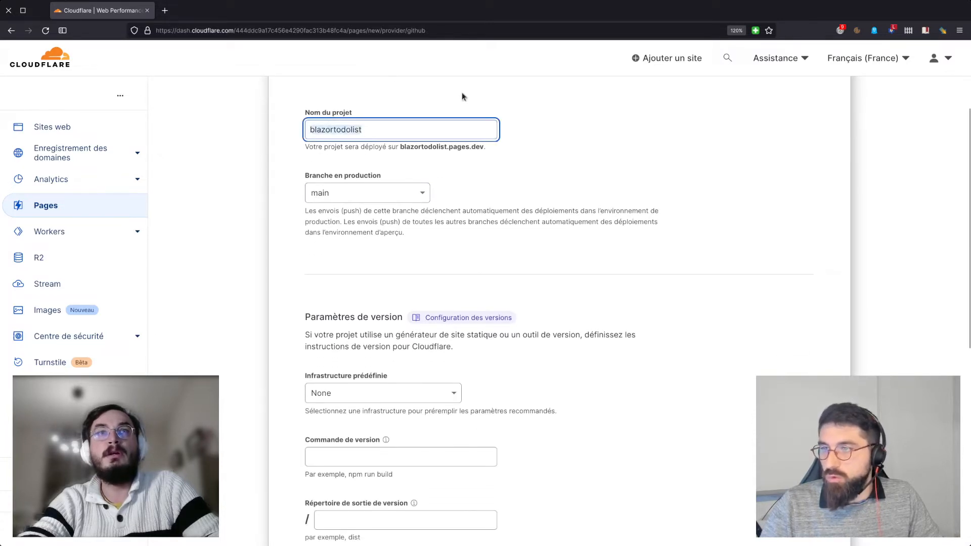
left_click(417, 198)
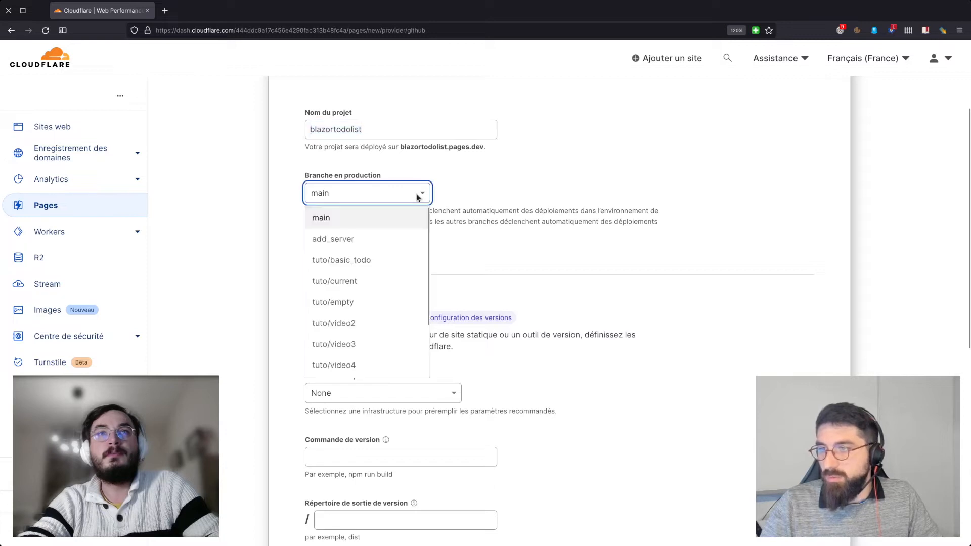
scroll(387, 299, "down", 2)
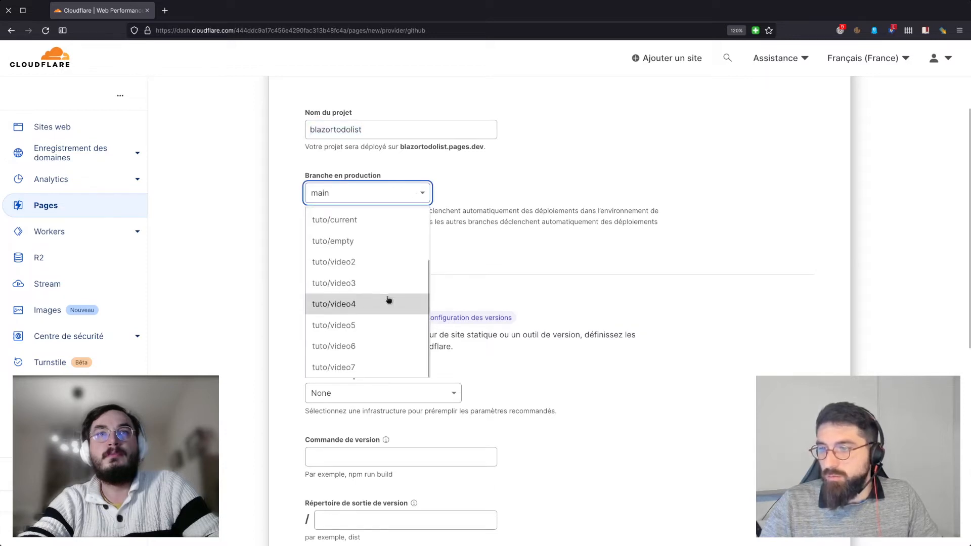
left_click(343, 367)
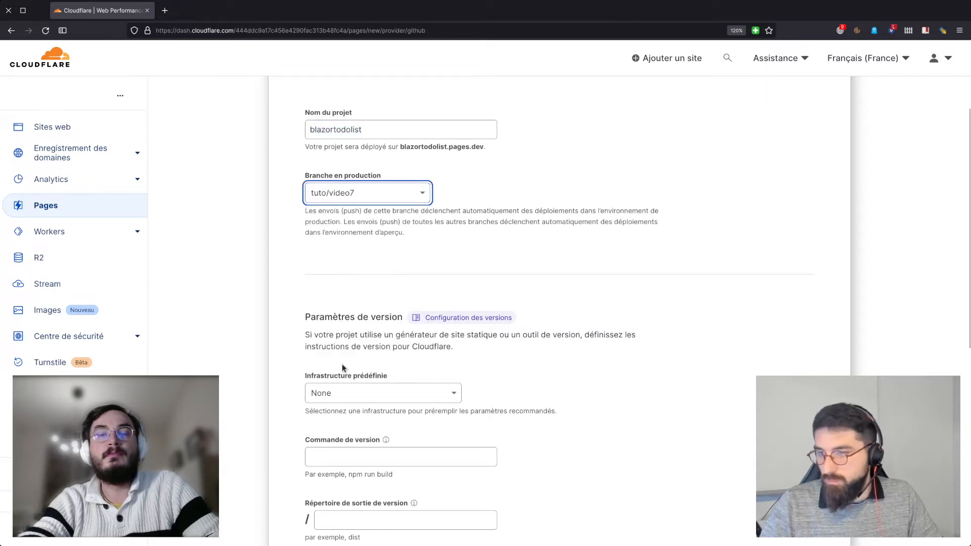
Look through the available framework presets in the build settings and leave the preset at None.
scroll(626, 177, "down", 4)
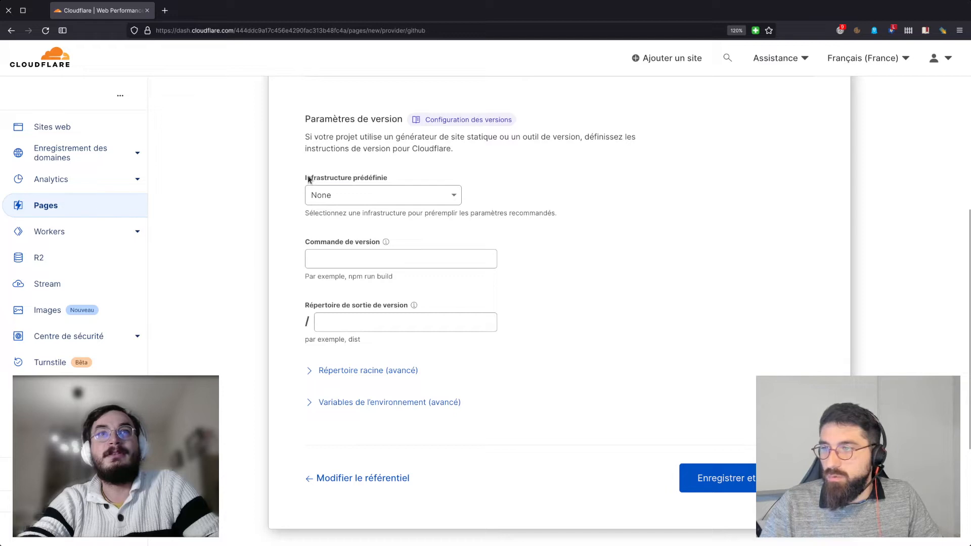
left_click(367, 195)
scroll(425, 318, "down", 5)
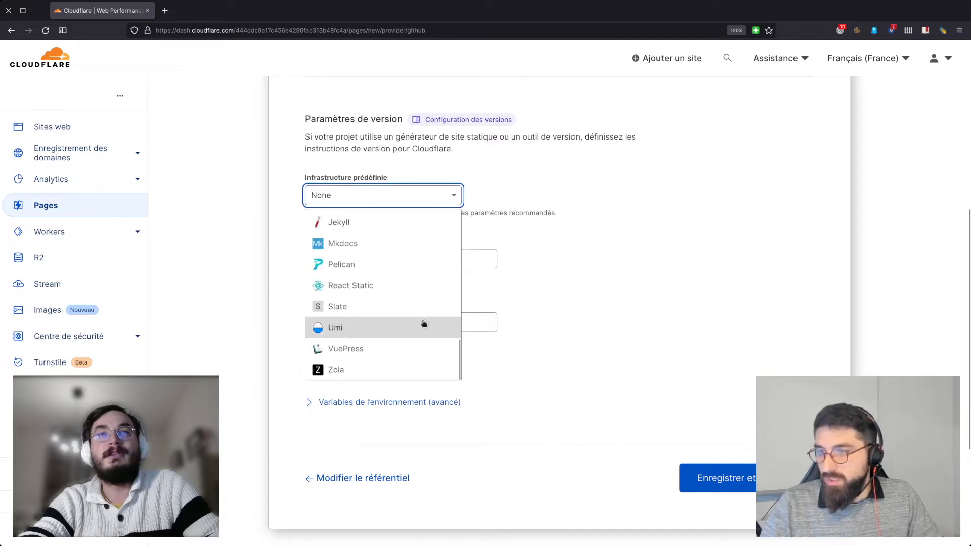
scroll(427, 345, "up", 5)
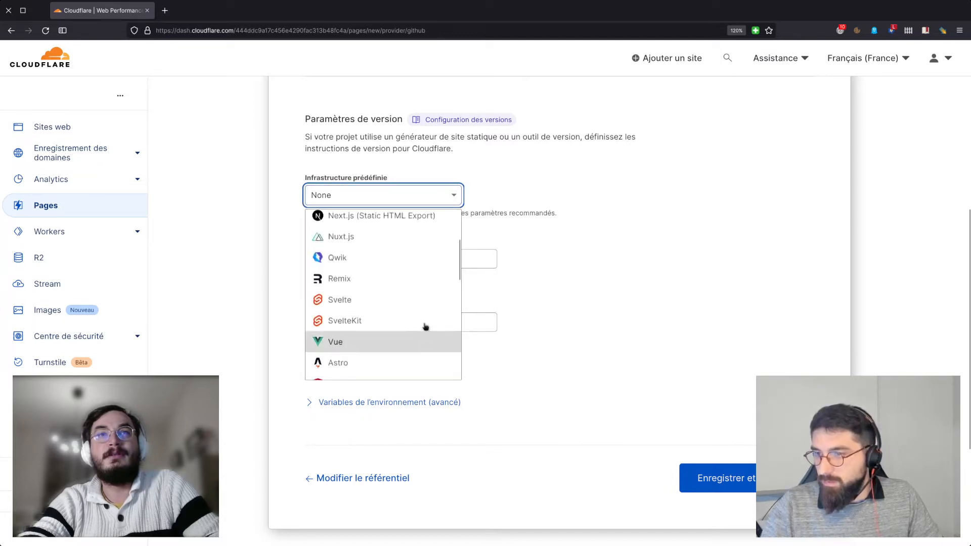
left_click(427, 197)
key("Tab")
mouse_move(387, 243)
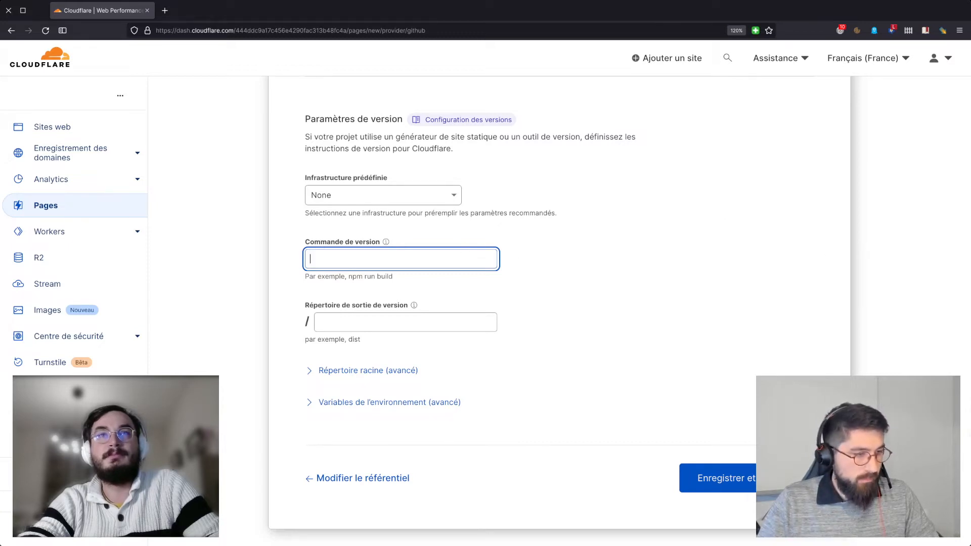
left_click(353, 258)
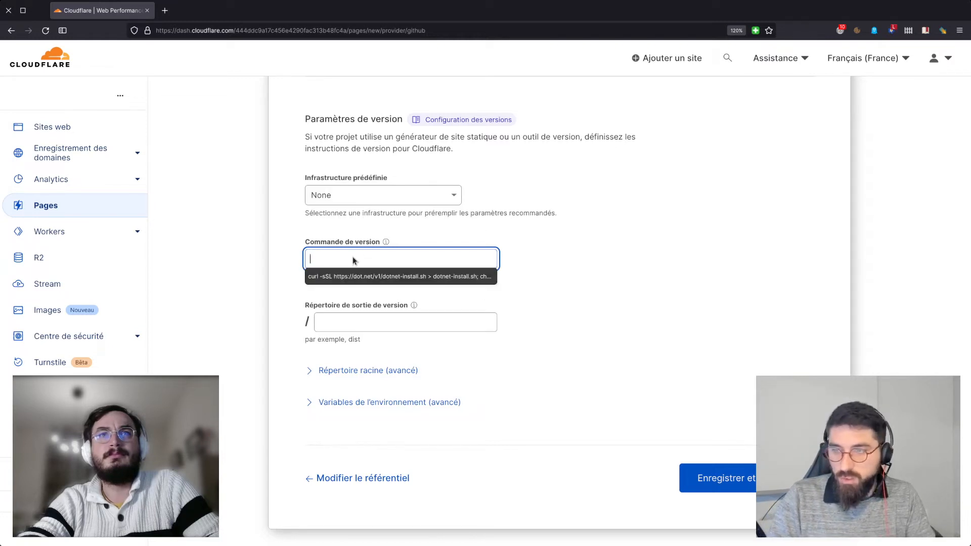
left_click(357, 226)
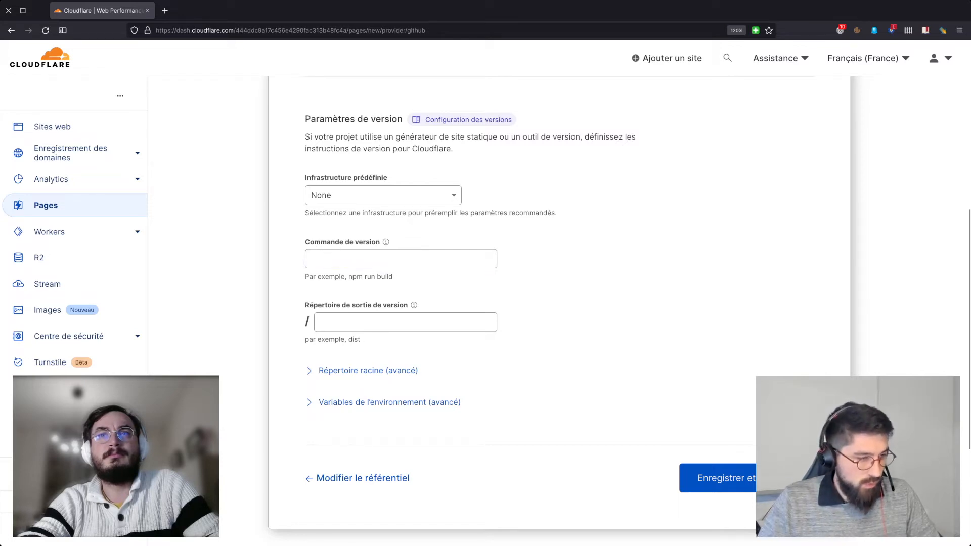
Switch to Visual Studio Code and examine the .NET install and publish commands in the Untitled-1 script.
key("alt+Tab")
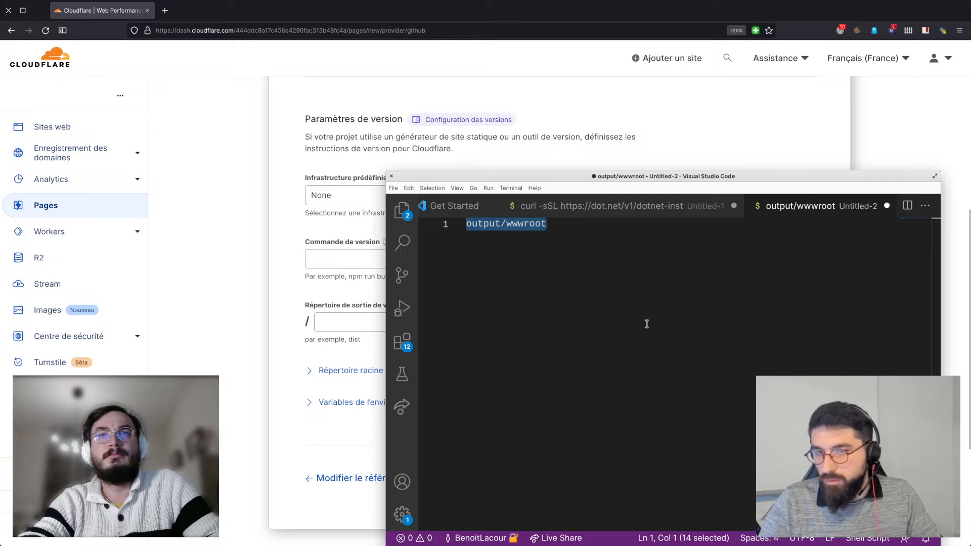
left_click(651, 206)
left_click(498, 249)
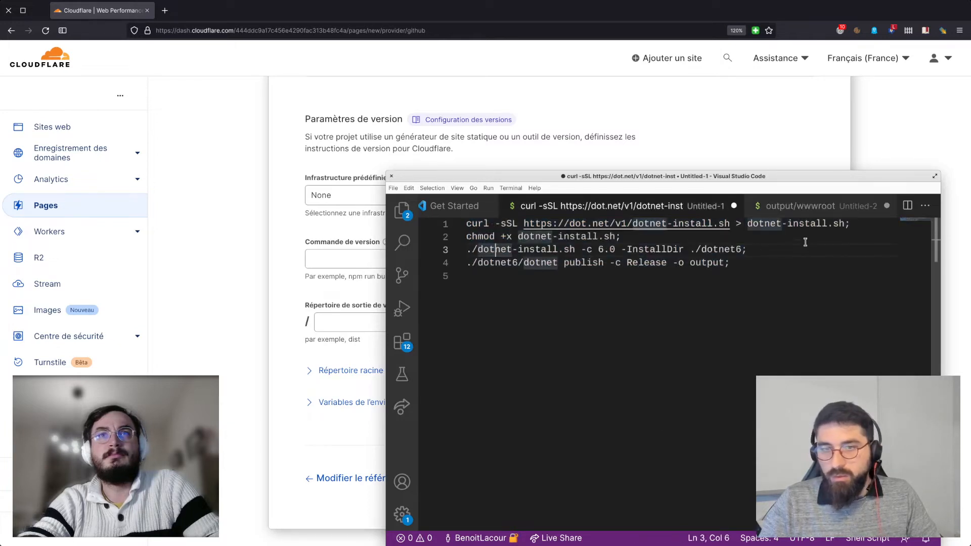
left_click_drag(869, 226, 419, 201)
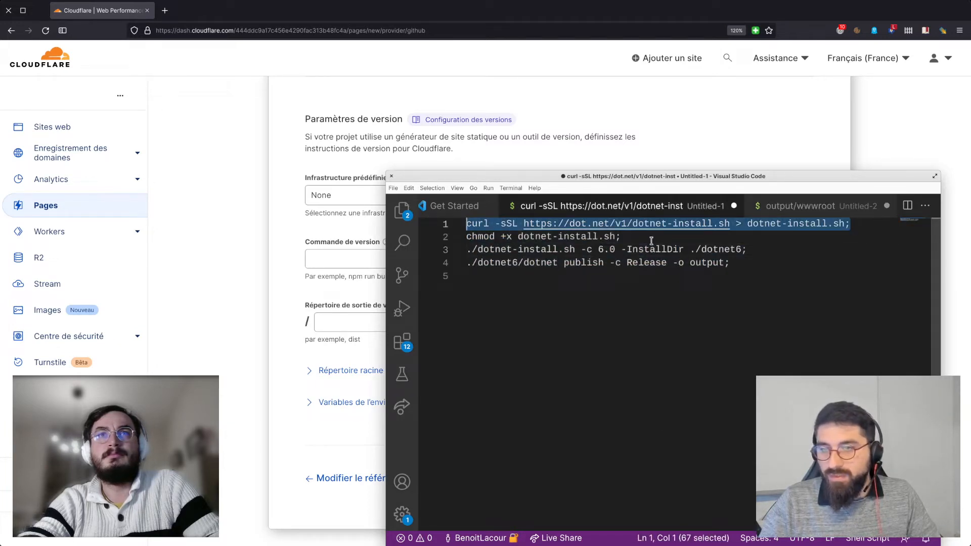
left_click_drag(747, 250, 439, 212)
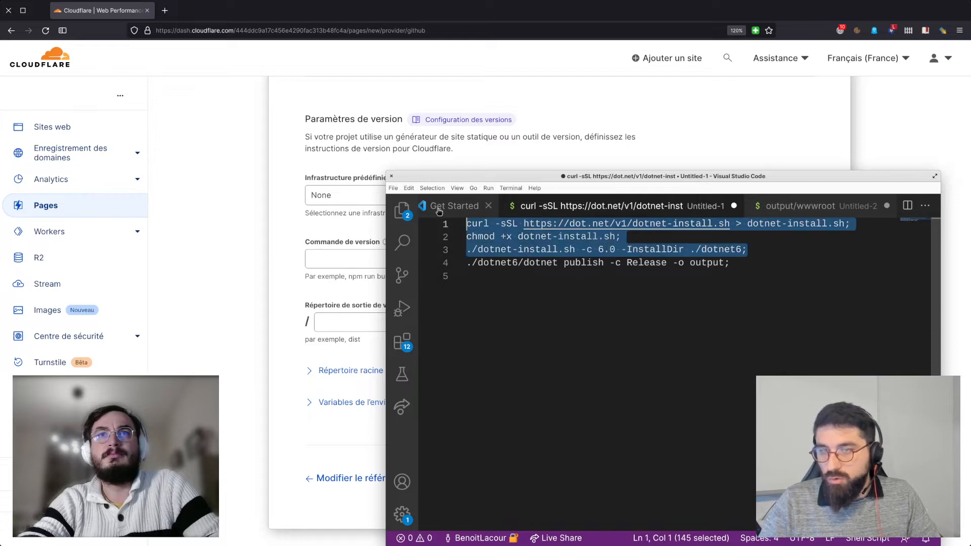
left_click(556, 237)
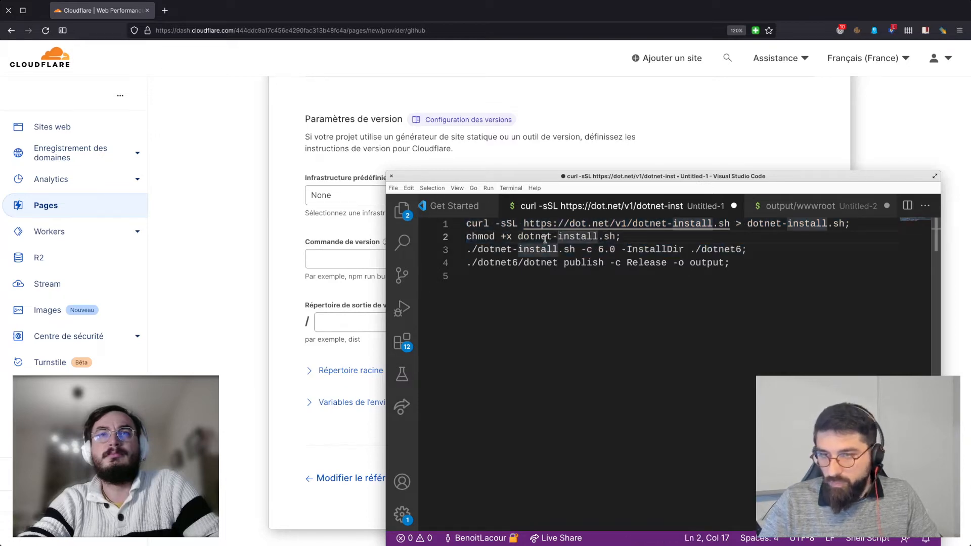
left_click_drag(731, 262, 454, 261)
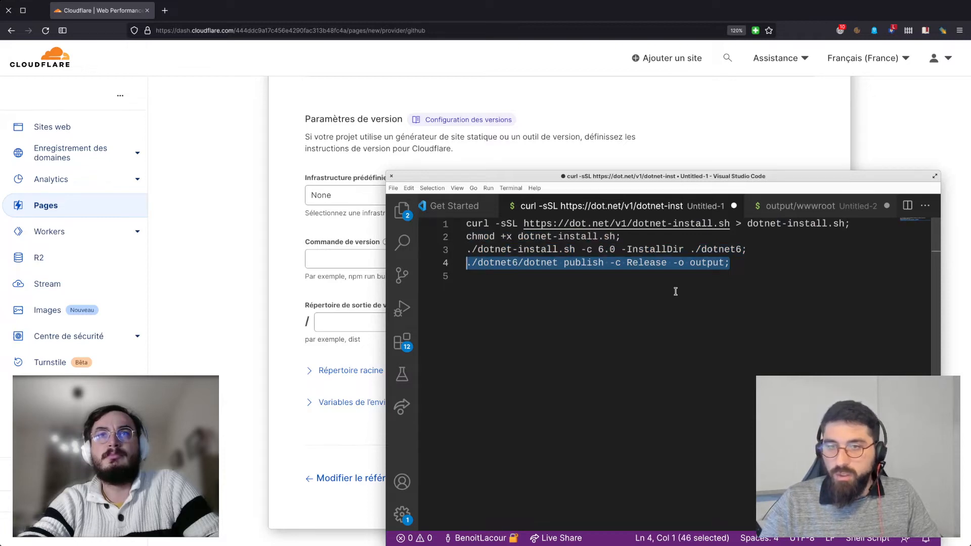
left_click(583, 277)
left_click(697, 264)
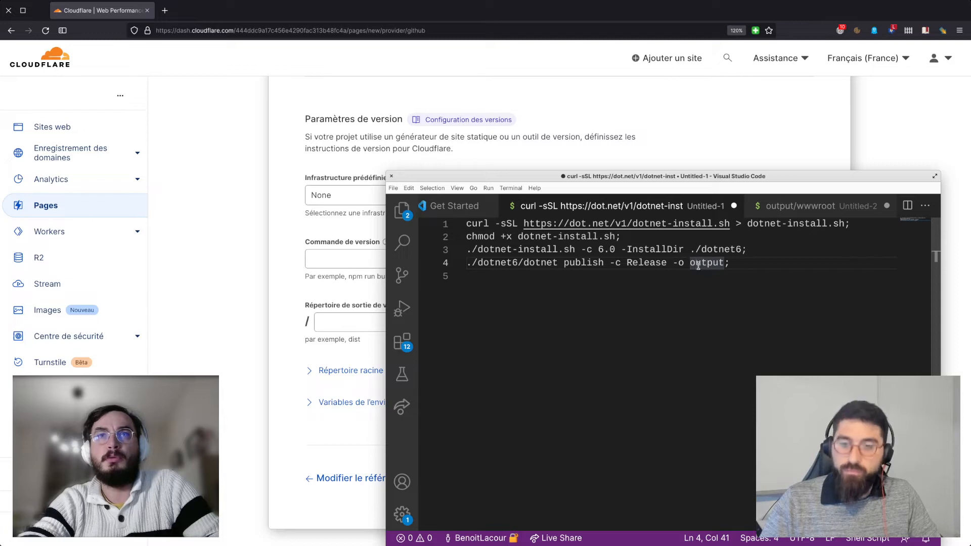
Copy the four-line script that installs .NET 6.0 and publishes to output, and paste it as the Cloudflare build command.
key("End")
key("ctrl+shift+Home")
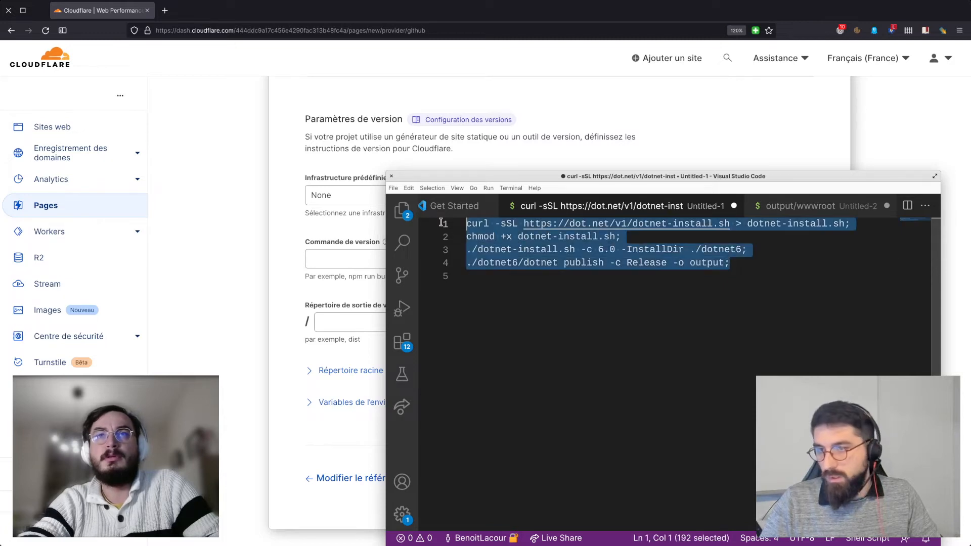
right_click(478, 224)
left_click(498, 267)
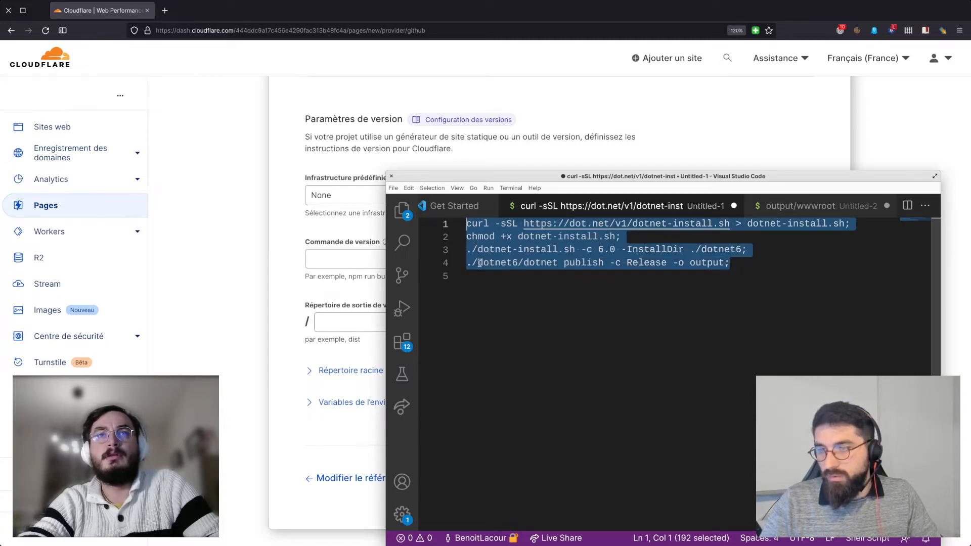
left_click(336, 256)
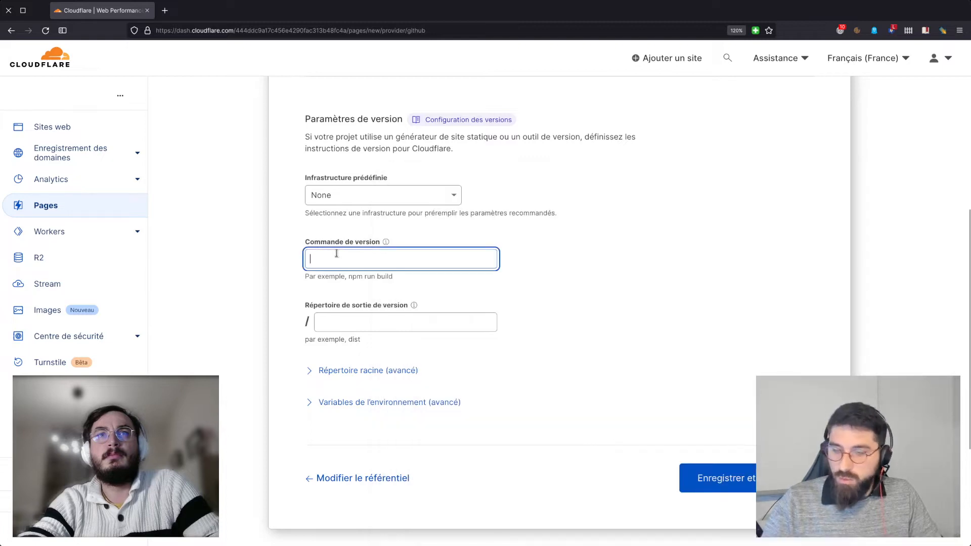
key("ctrl+v")
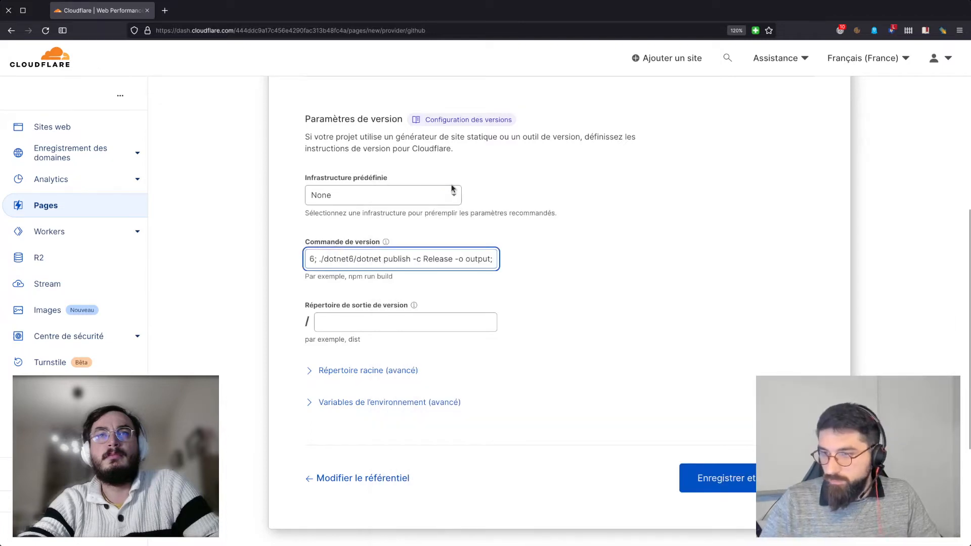
Switch to Visual Studio Code and check the output folder named in the dotnet publish line of Untitled-1.
left_click(448, 322)
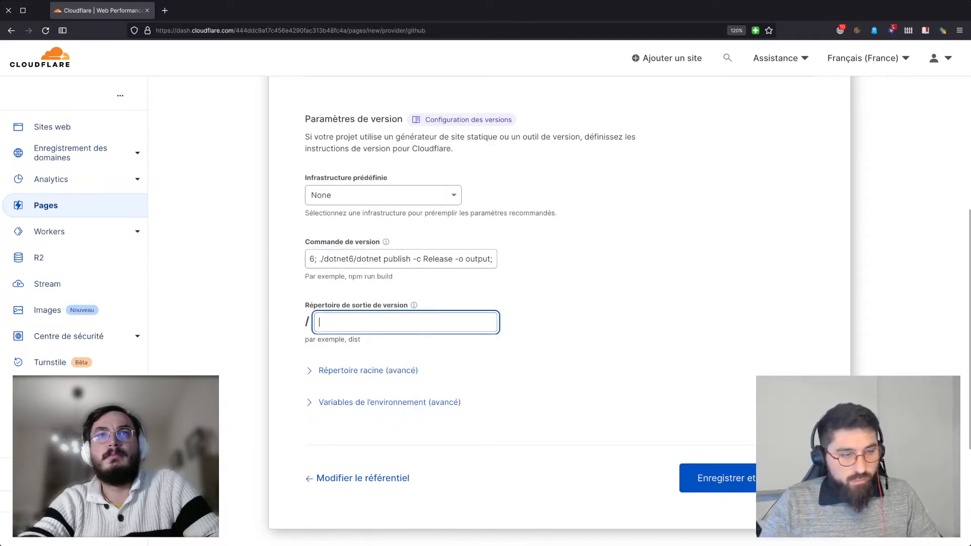
key("alt+Tab")
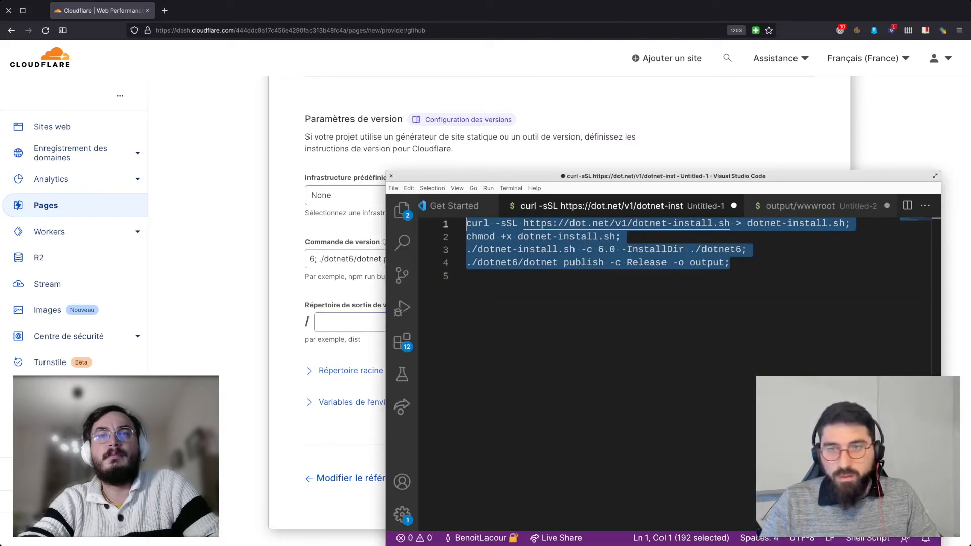
left_click(704, 260)
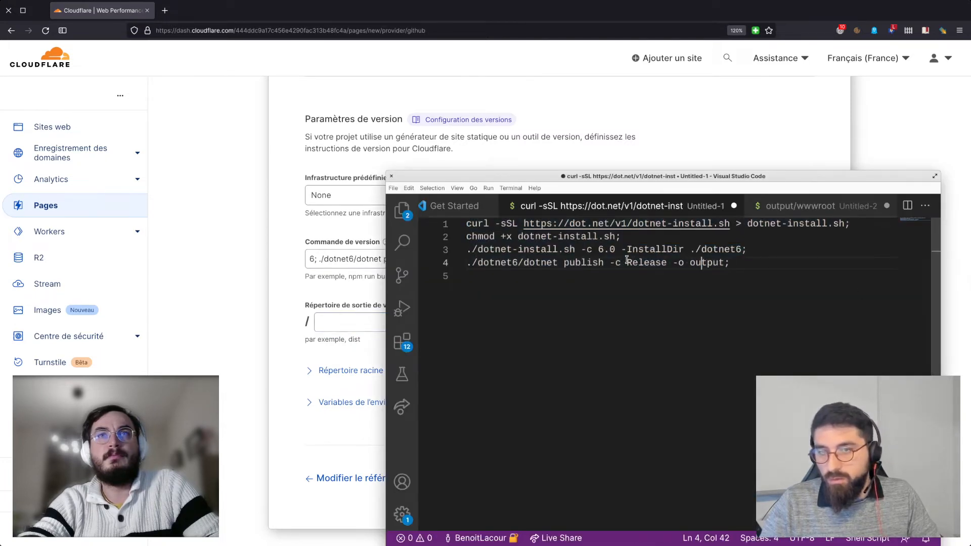
left_click_drag(472, 263, 727, 263)
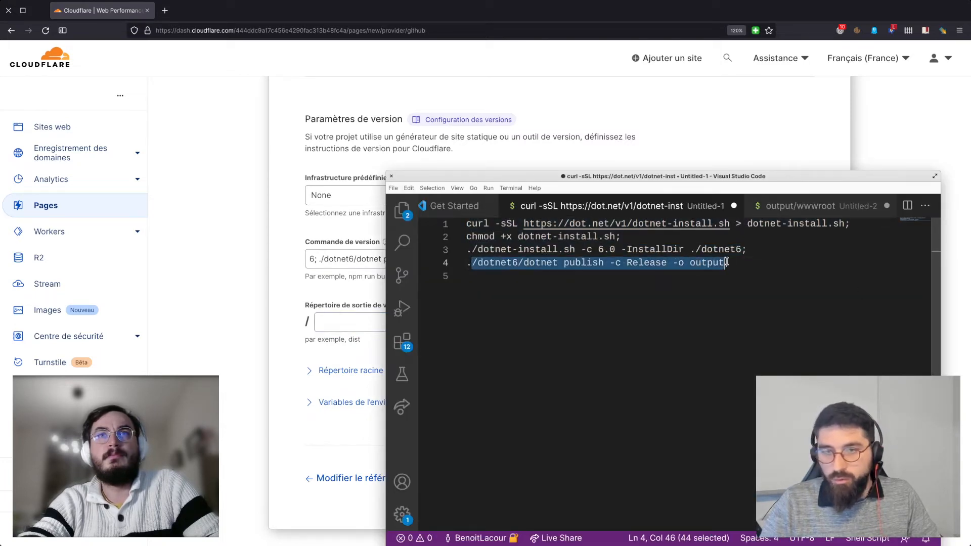
Set the build output directory to output/wwwroot, copied from the Untitled-2 file, and save and deploy the Cloudflare Pages project.
left_click(796, 209)
left_click_drag(554, 226, 536, 226)
left_click_drag(469, 224, 548, 220)
right_click(516, 224)
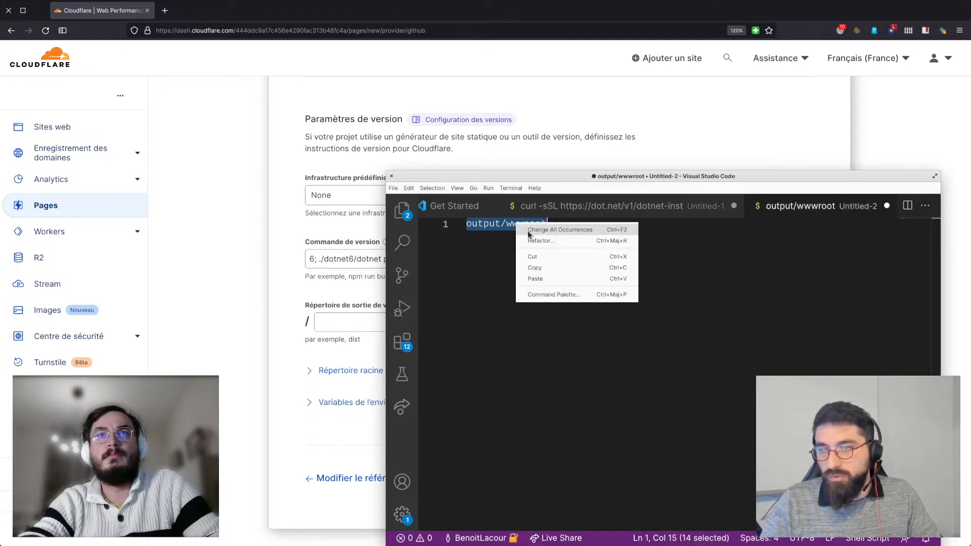
left_click(541, 268)
left_click(338, 292)
left_click(357, 322)
right_click(369, 332)
left_click(394, 384)
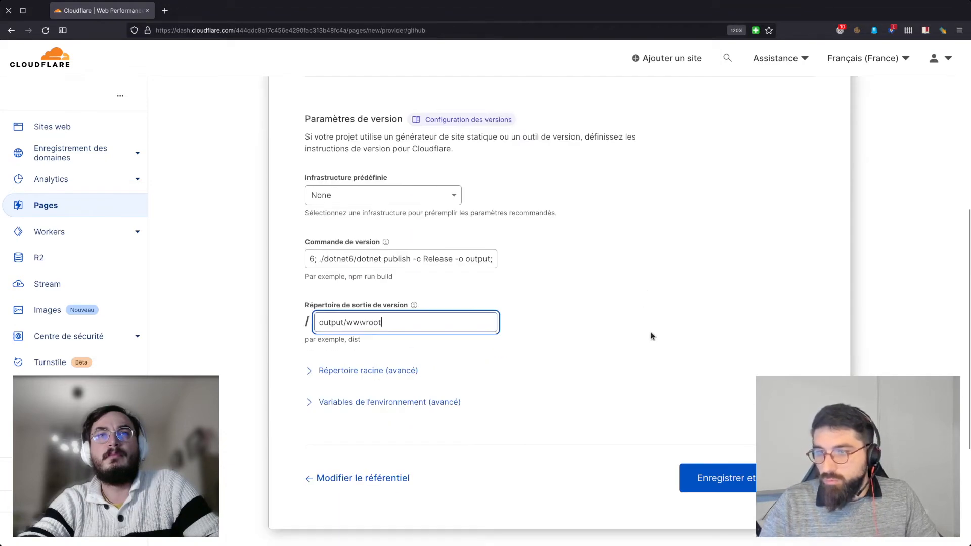
left_click(754, 478)
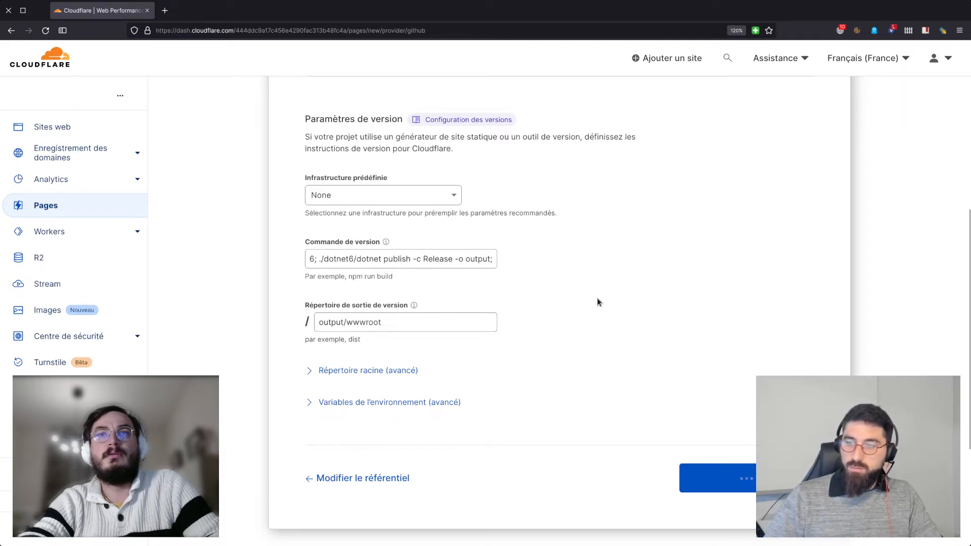
Follow the deployment's progress, examining the build log and the build and deployment settings.
scroll(599, 299, "up", 2)
scroll(593, 296, "down", 4)
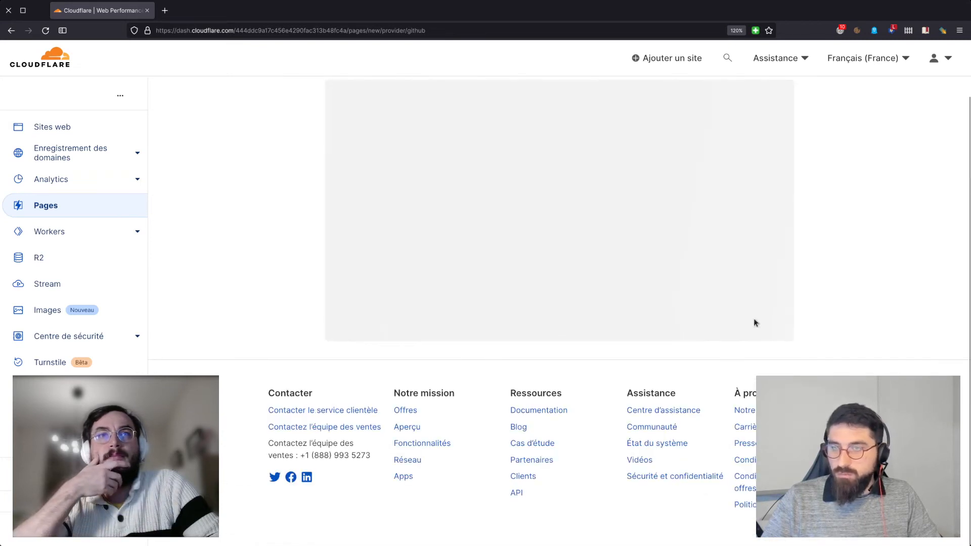
scroll(848, 327, "down", 4)
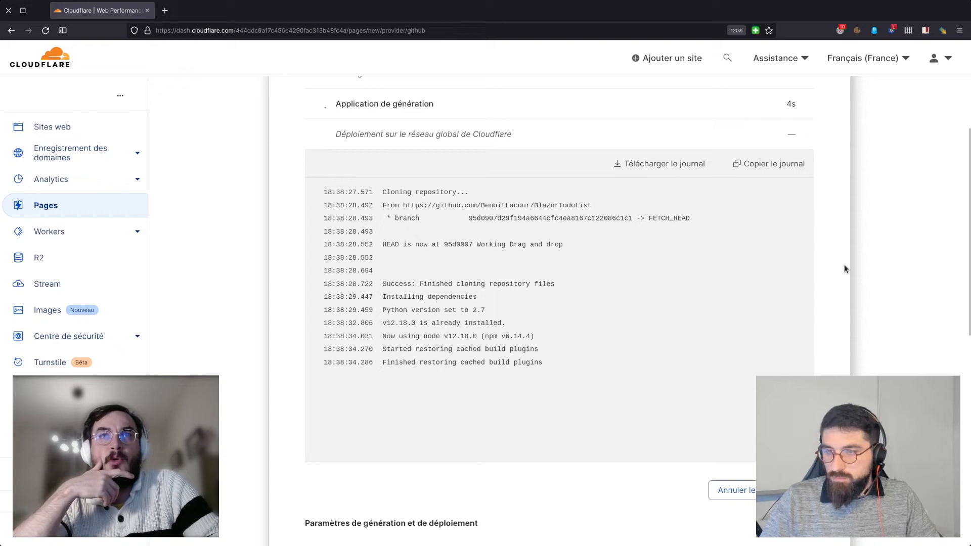
scroll(818, 222, "down", 2)
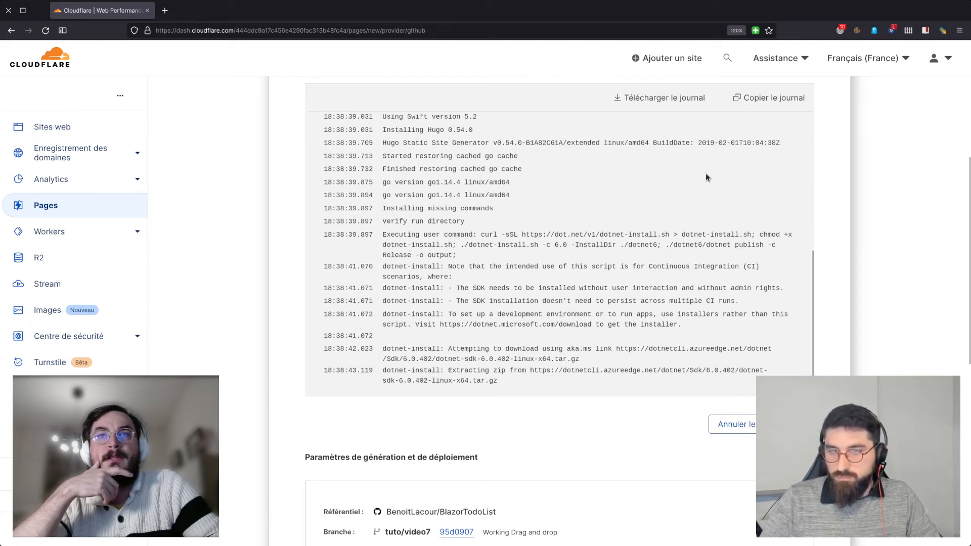
scroll(706, 173, "up", 2)
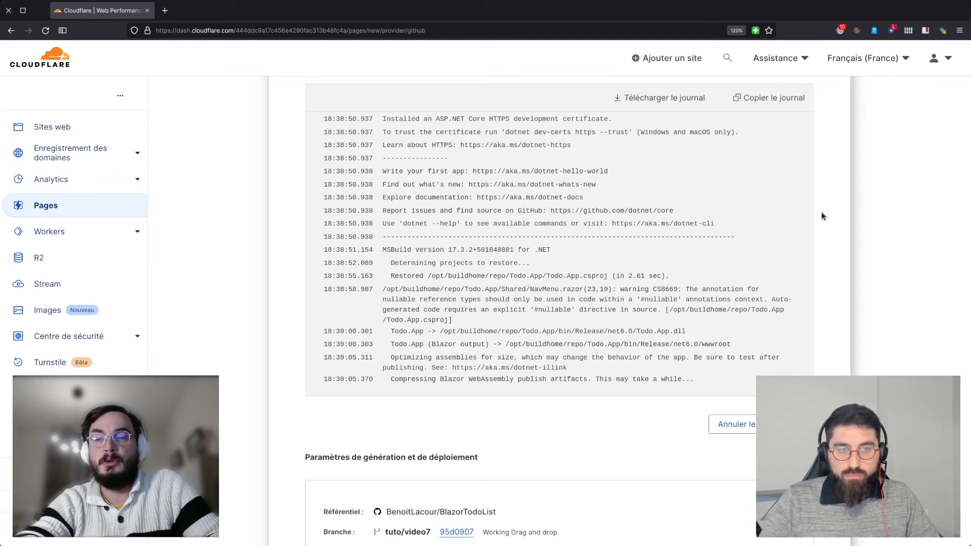
scroll(817, 214, "down", 3)
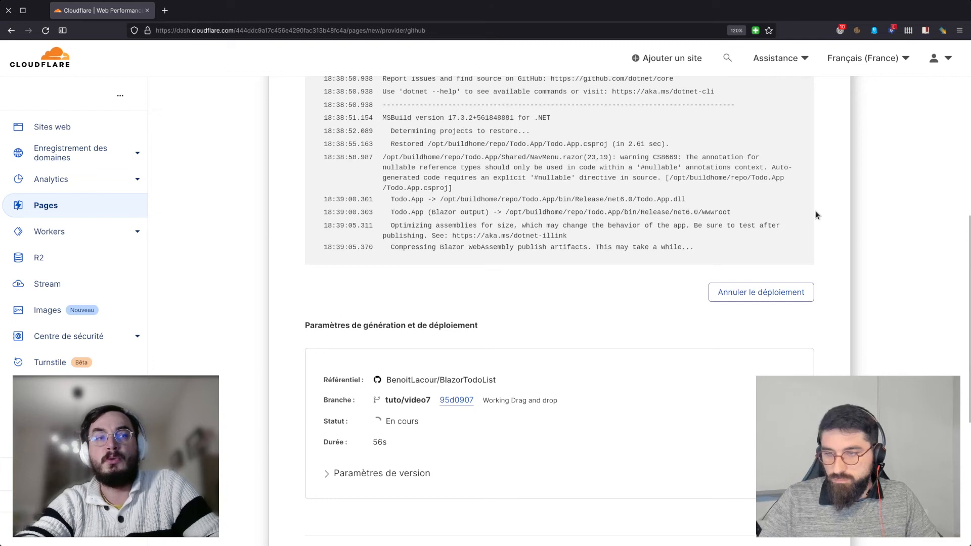
scroll(817, 215, "up", 5)
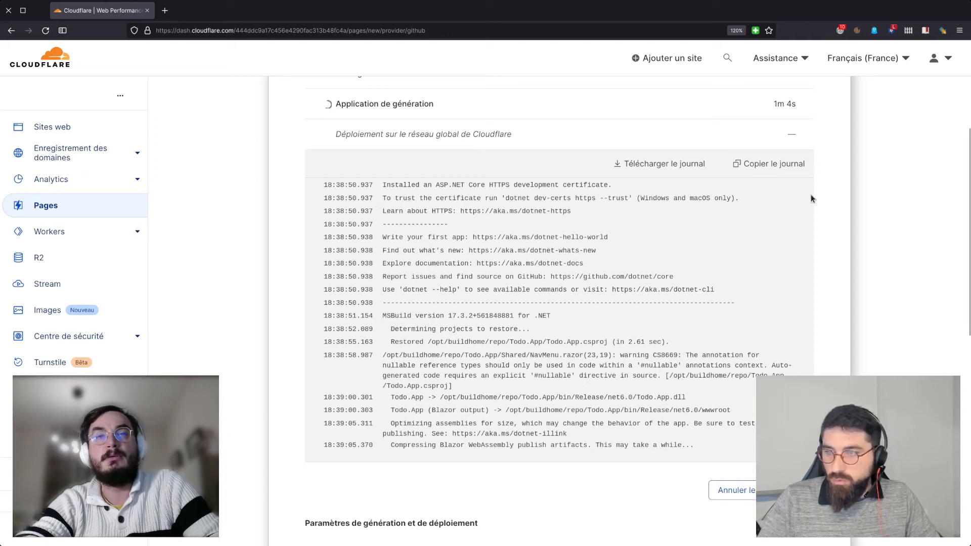
scroll(828, 196, "down", 2)
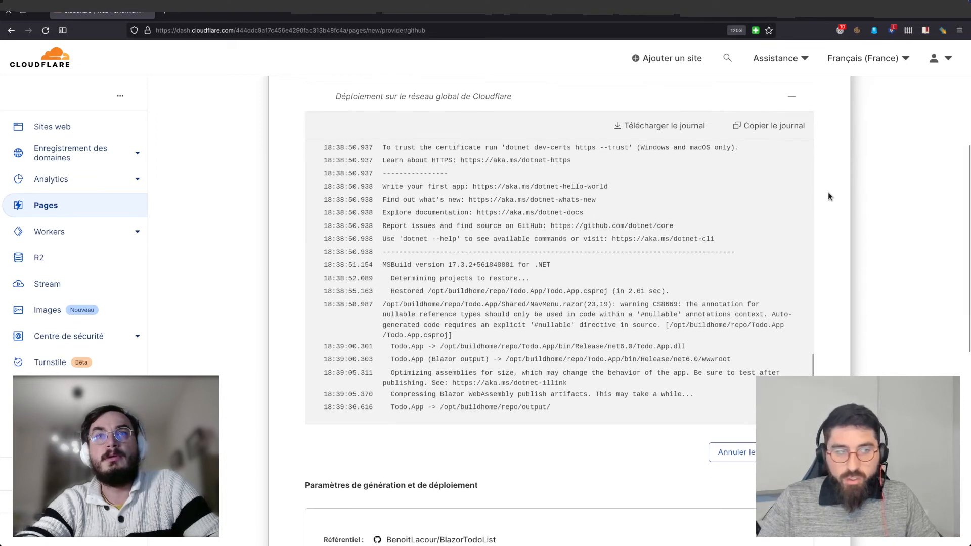
scroll(828, 196, "up", 2)
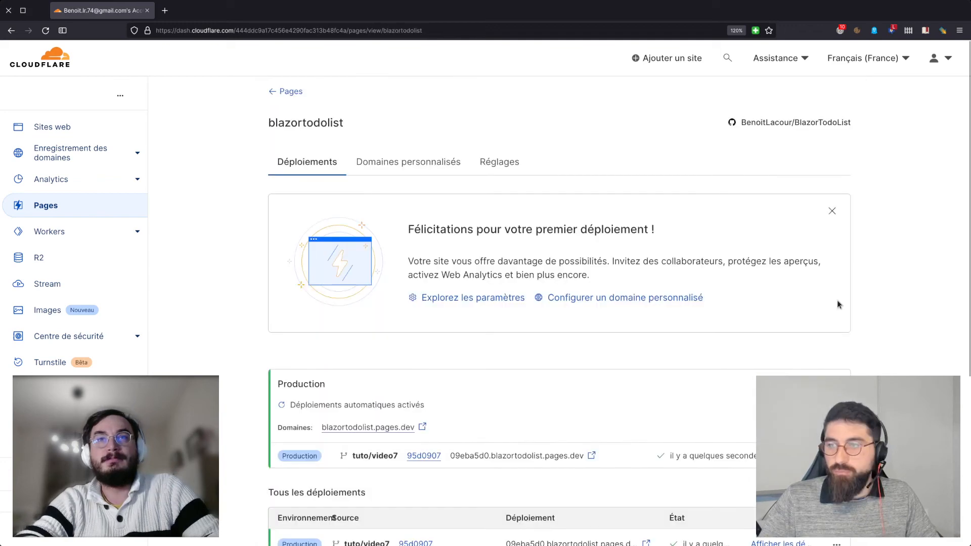
Open the deployed production site at blazortodolist.pages.dev from the project's deployments page.
scroll(826, 297, "down", 3)
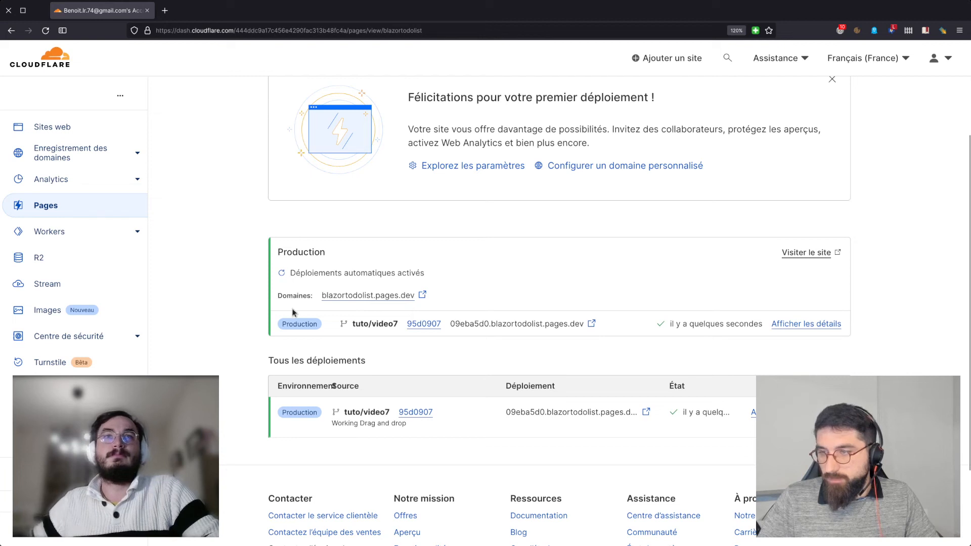
left_click(337, 297)
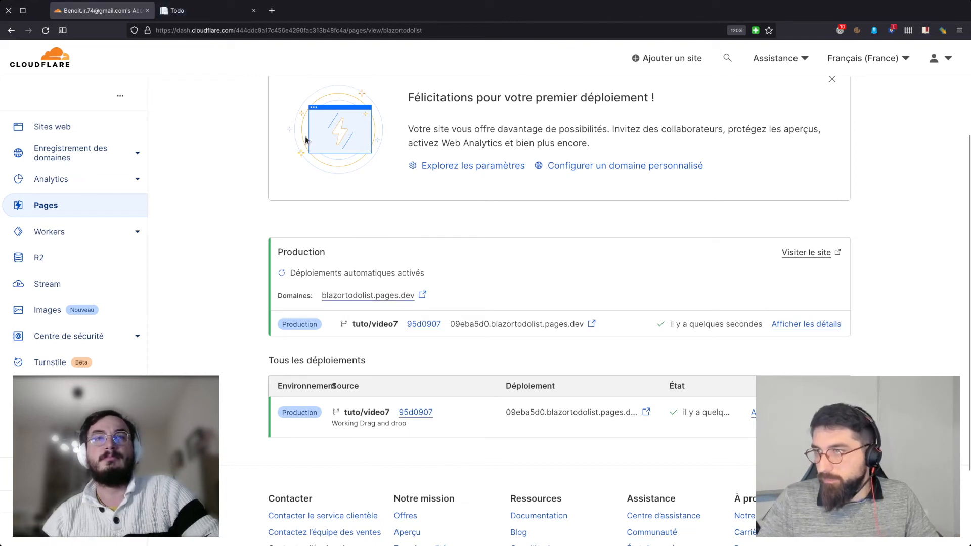
left_click(173, 12)
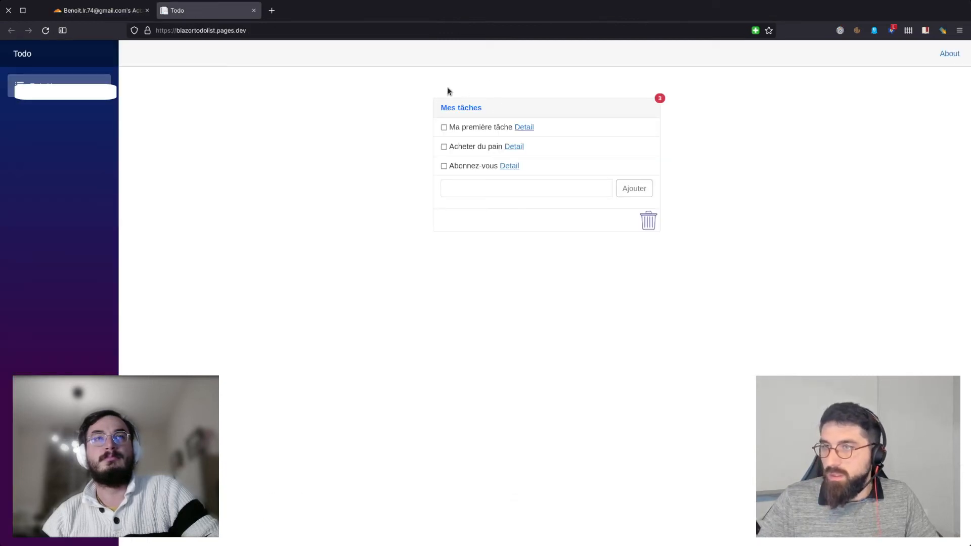
Try out the deployed Todo app by moving the task "Ma première tâche" to the trash and adding a task named "test".
left_click_drag(548, 128, 649, 220)
left_click(502, 173)
type("test")
left_click(633, 169)
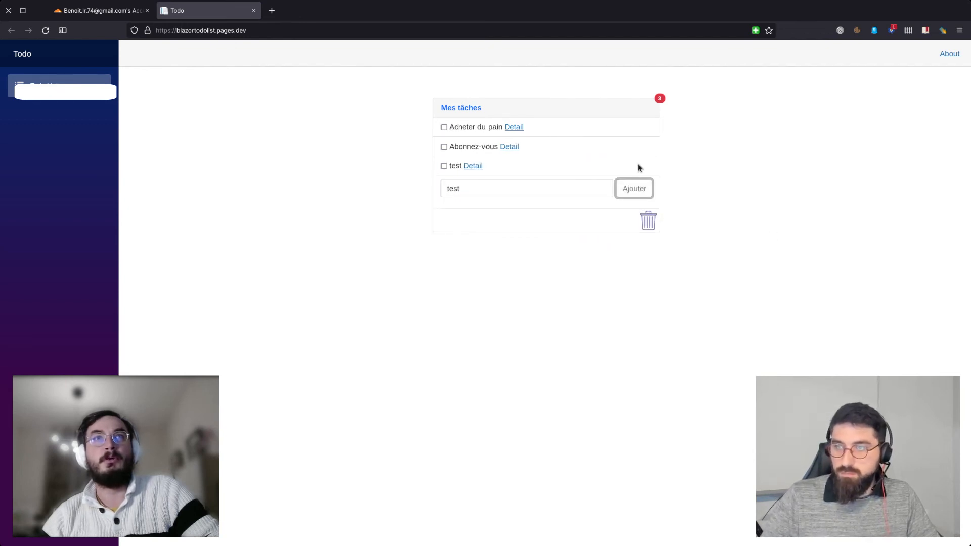
Close the Todo site and review the production deployment on the blazortodolist project page.
left_click(254, 10)
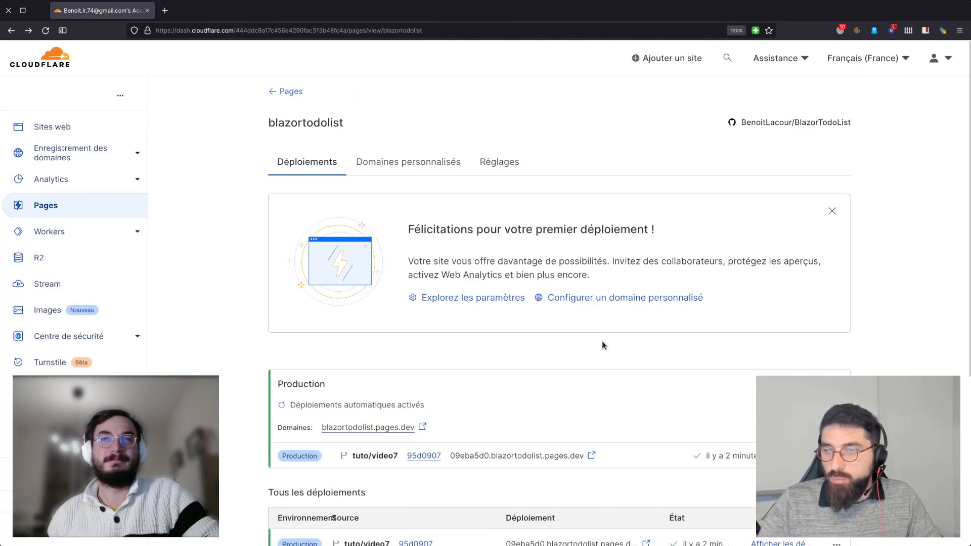
scroll(602, 344, "down", 2)
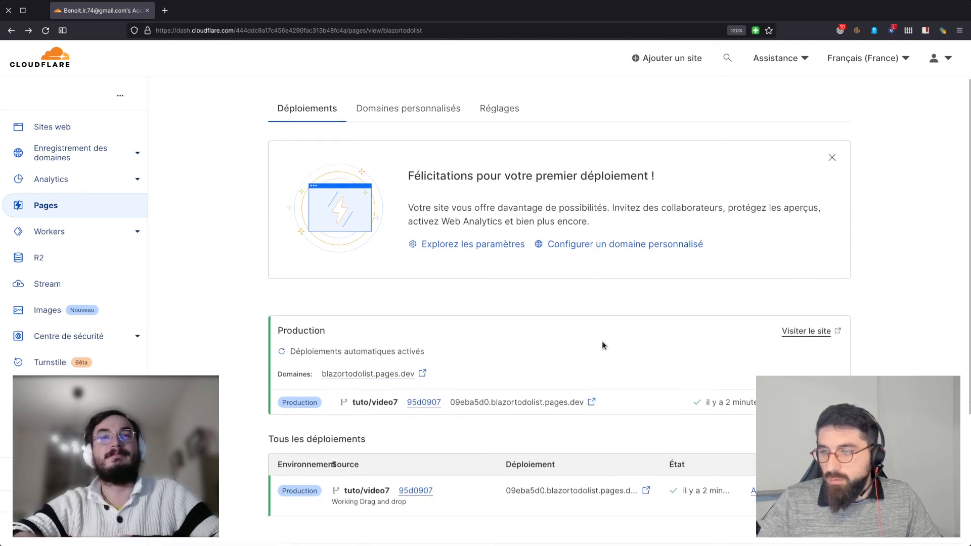
scroll(602, 343, "down", 1)
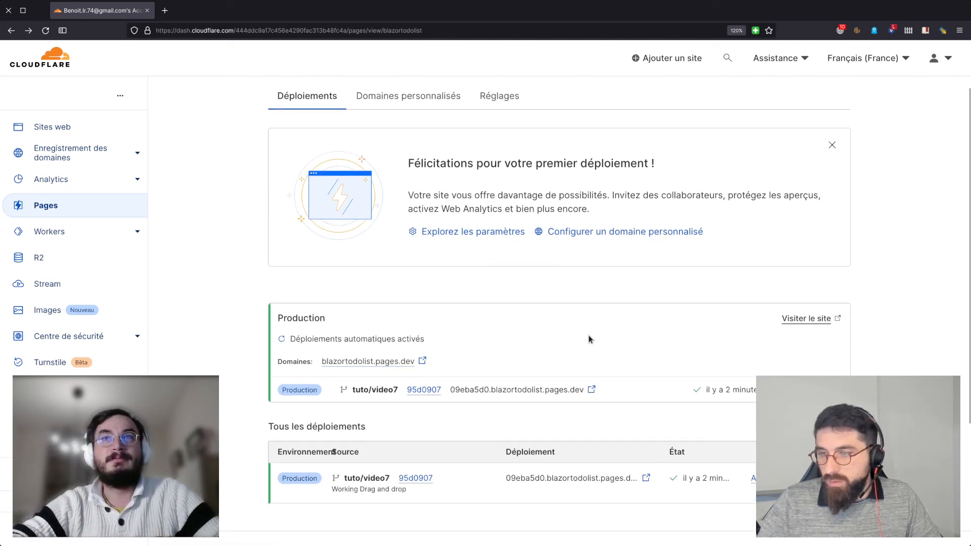